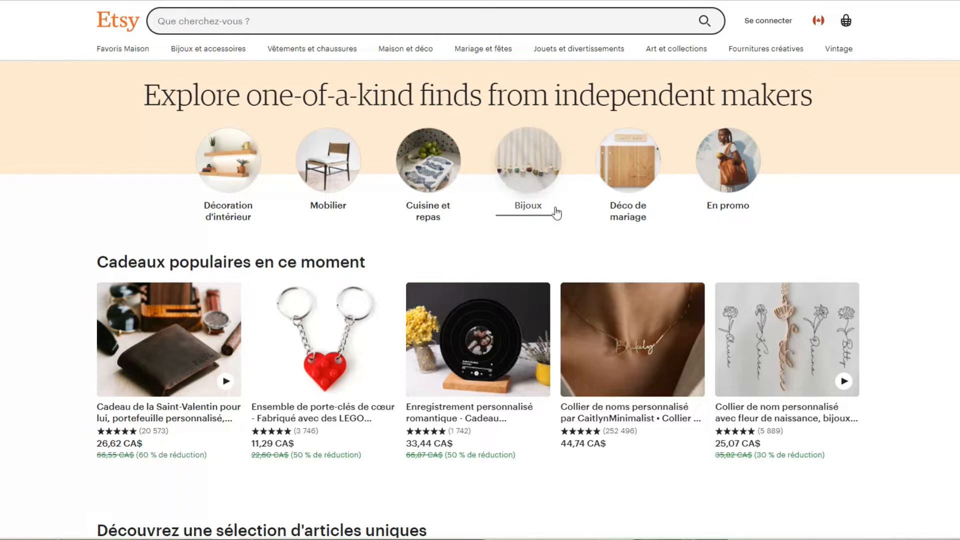
Search the marketplace for "camping" and look through the product results.
click(201, 20)
text(camping)
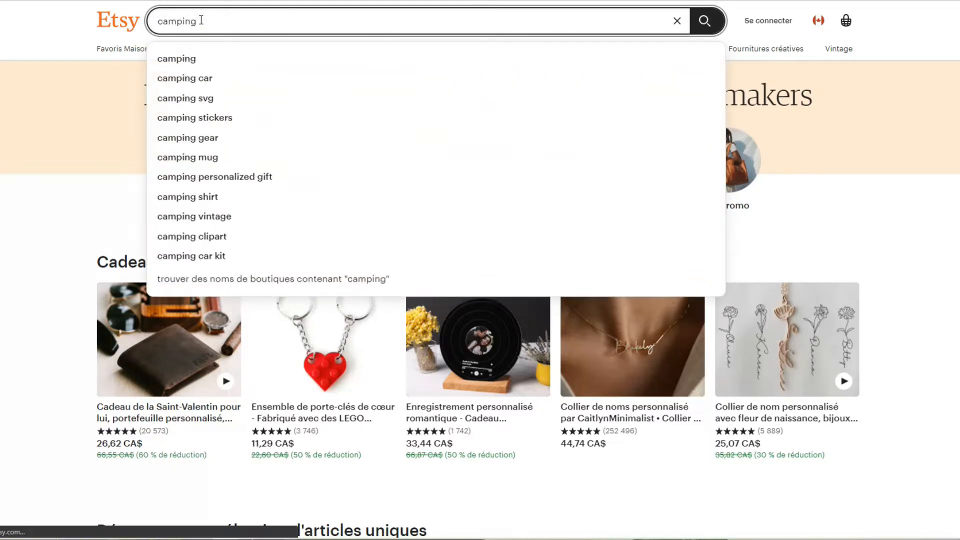
key(Return)
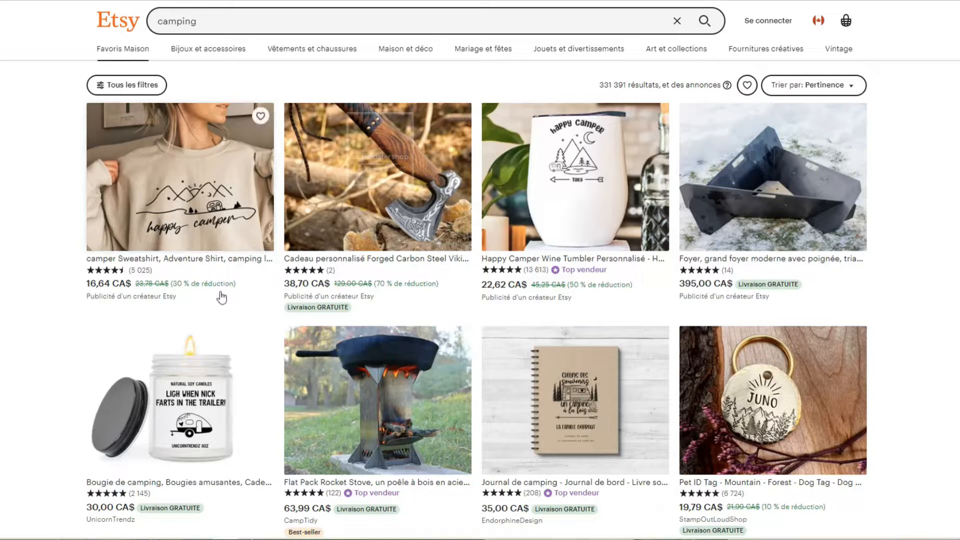
scroll(476, 319, down, 1)
scroll(474, 314, down, 4)
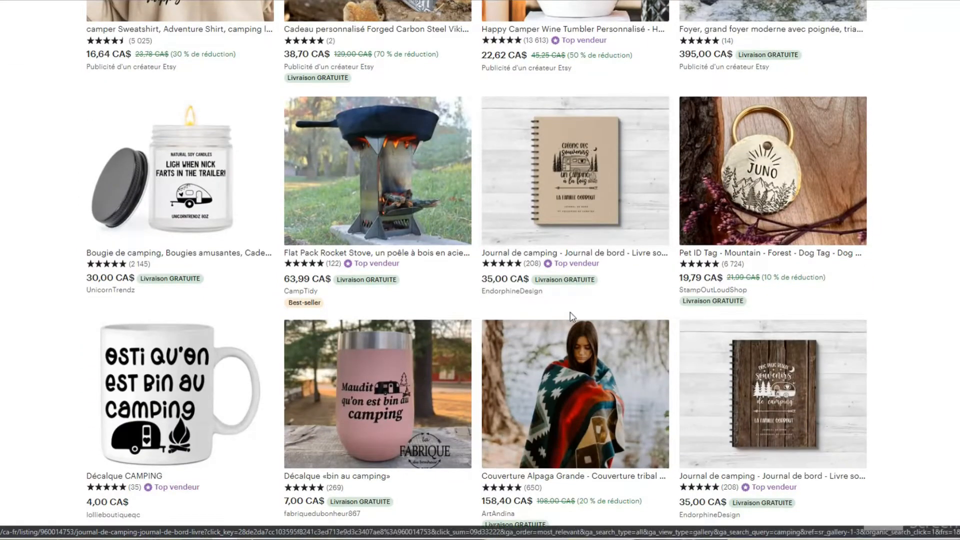
scroll(558, 318, up, 5)
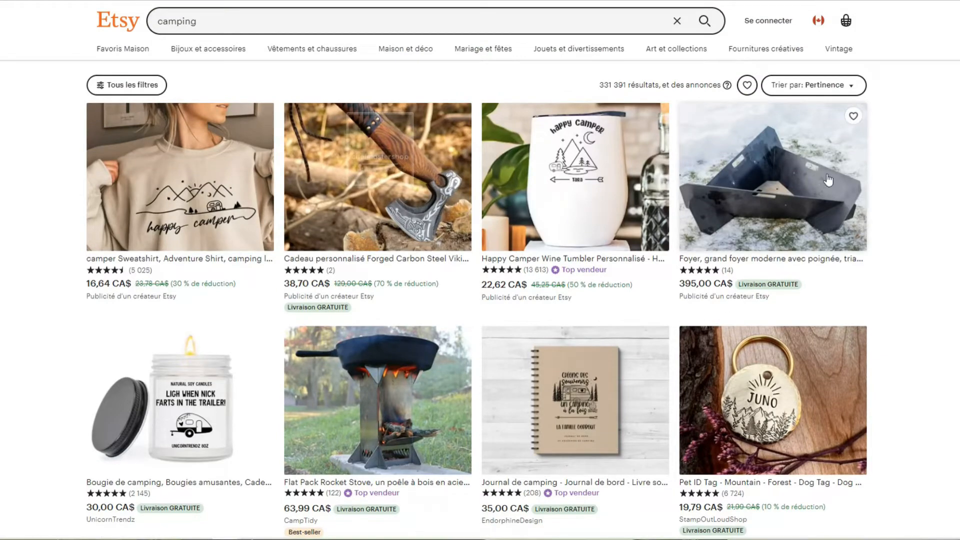
scroll(850, 268, down, 12)
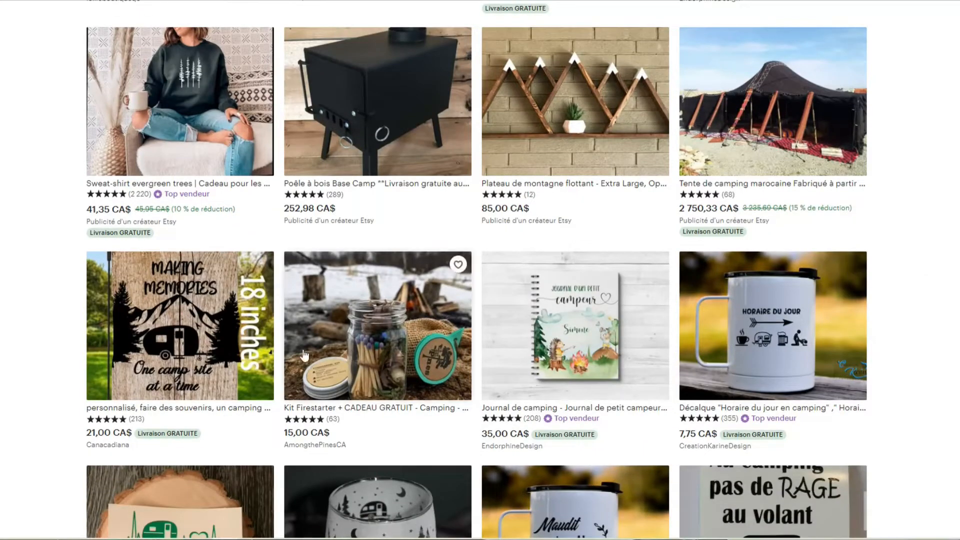
Open the Kit Firestarter + CADEAU GRATUIT listing from the camping results and read its full title.
drag(280, 410, 465, 408)
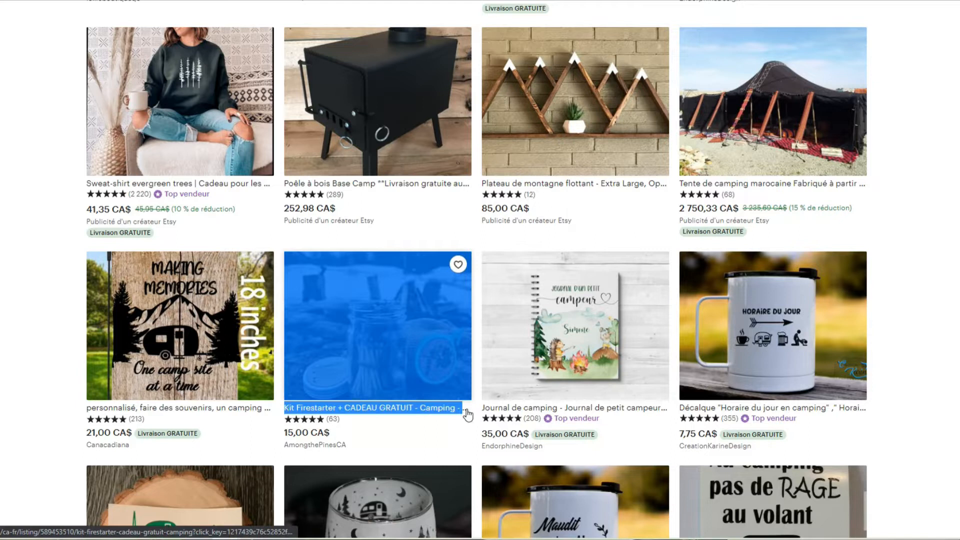
click(465, 407)
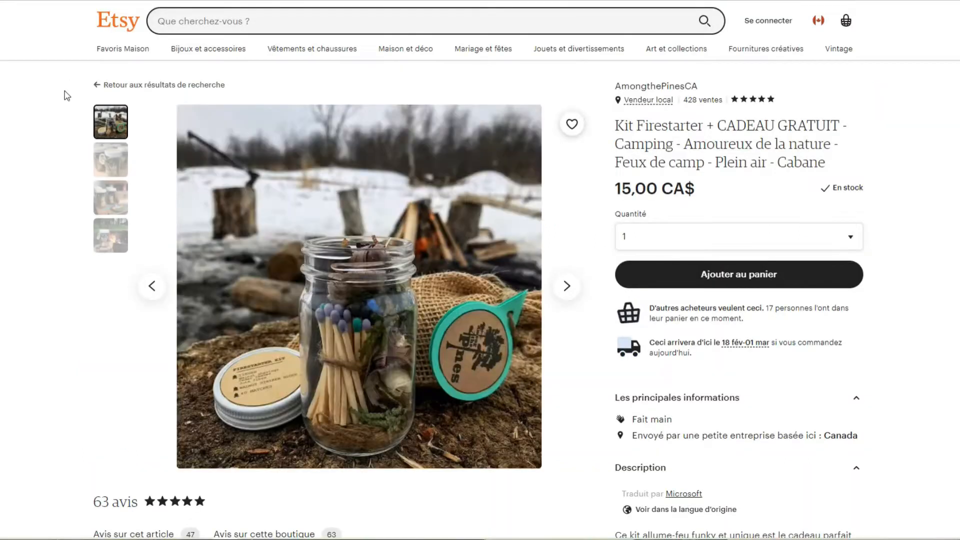
drag(616, 125, 870, 174)
click(890, 175)
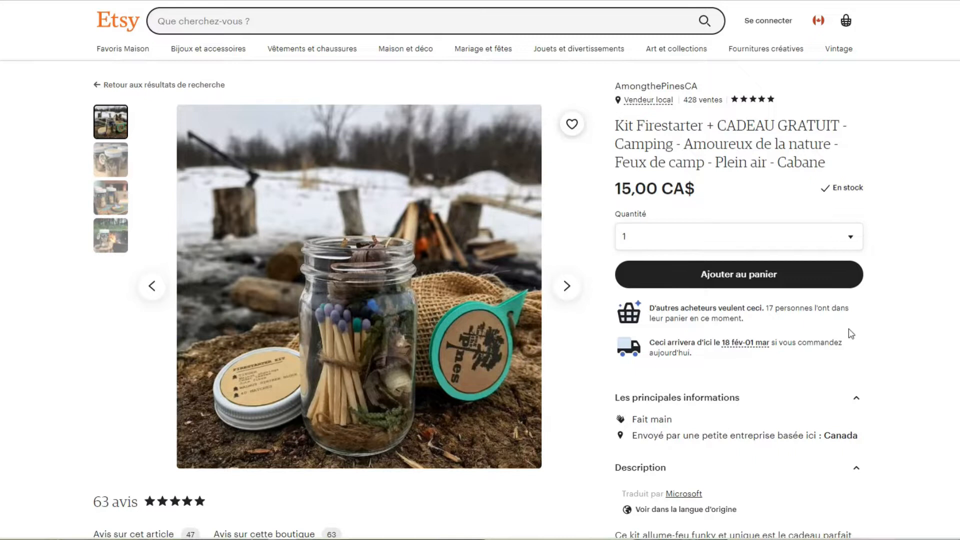
Return to the camping search results and examine the products further down the page.
key(alt+Left)
scroll(553, 142, down, 6)
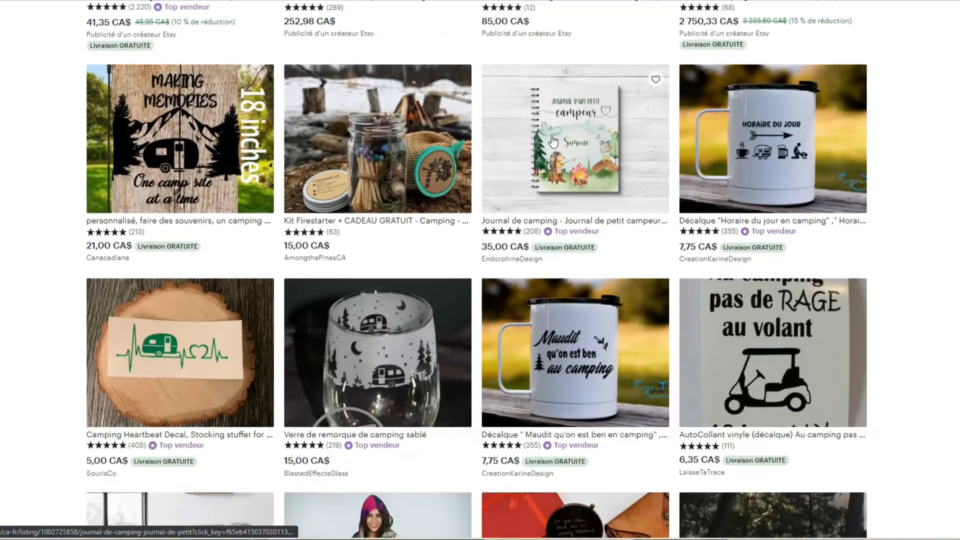
scroll(553, 141, down, 6)
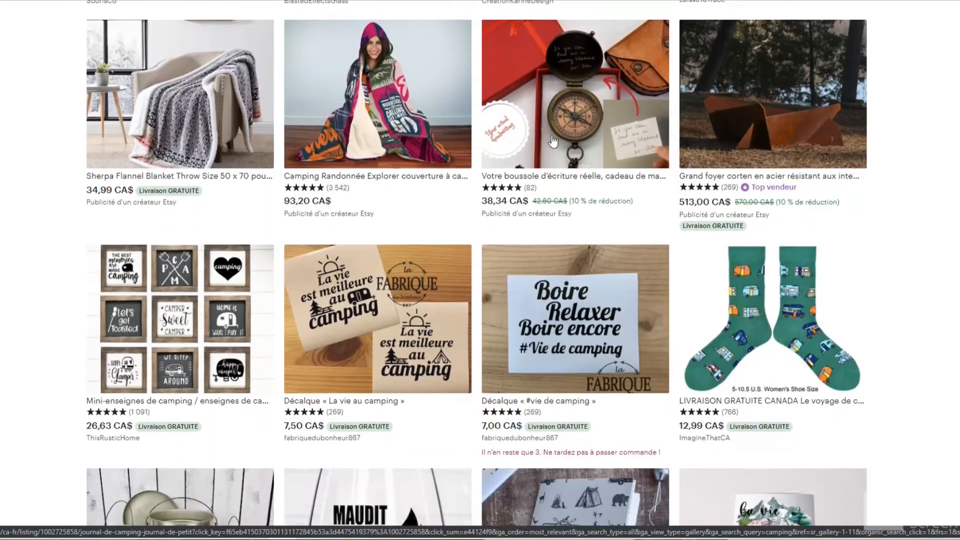
scroll(553, 141, down, 7)
scroll(553, 141, down, 5)
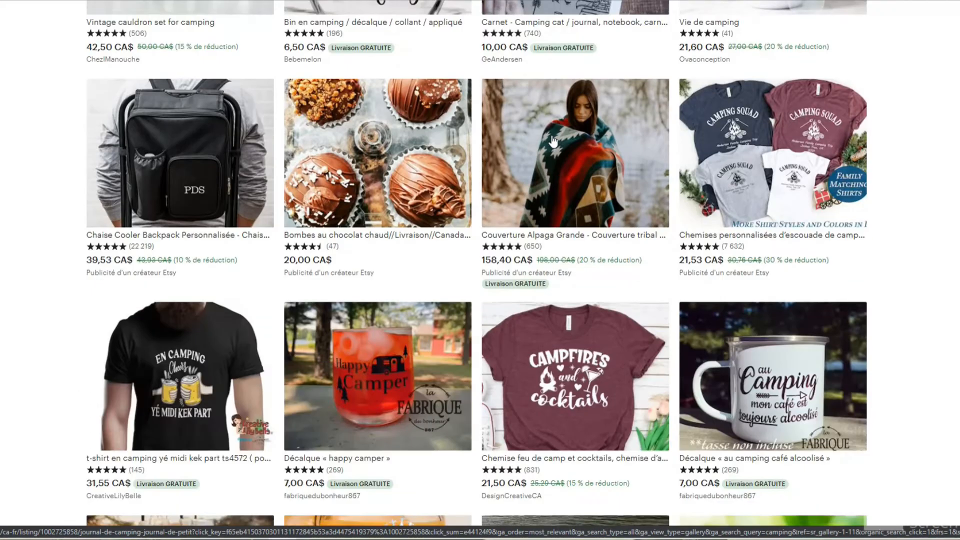
scroll(552, 141, down, 8)
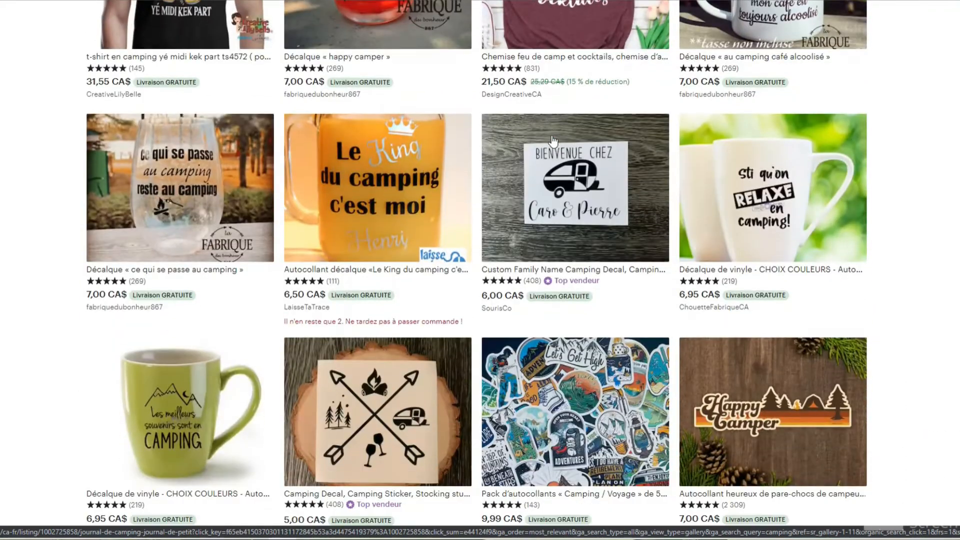
scroll(552, 142, down, 9)
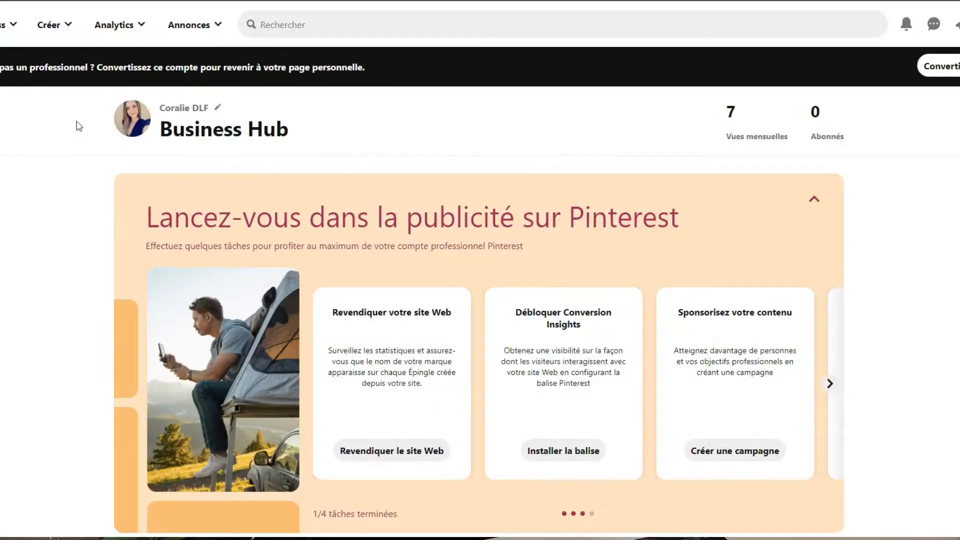
Switch to Pinterest, search for "camping ustensiles" and look through the pins.
click(289, 27)
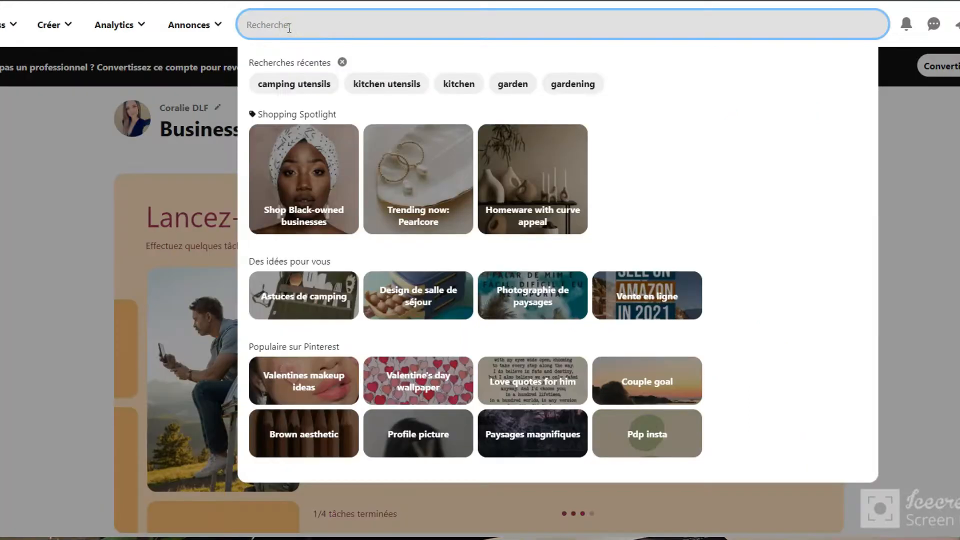
text(camping )
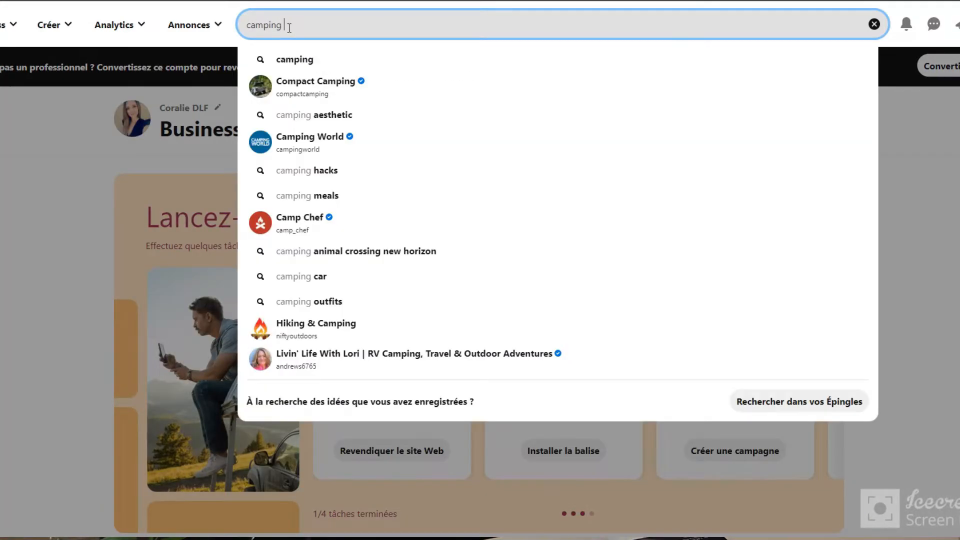
text(usten)
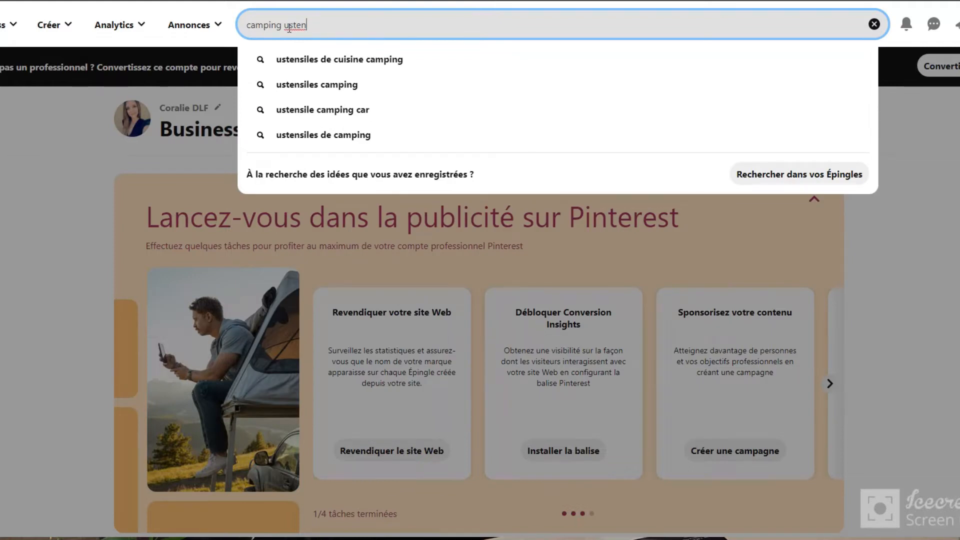
text(siles)
key(Return)
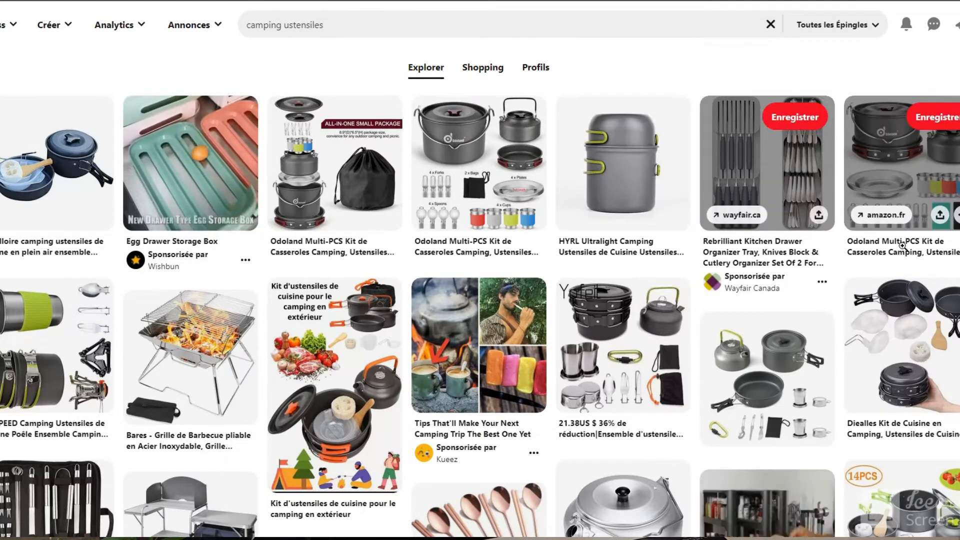
scroll(694, 320, down, 4)
scroll(693, 319, down, 4)
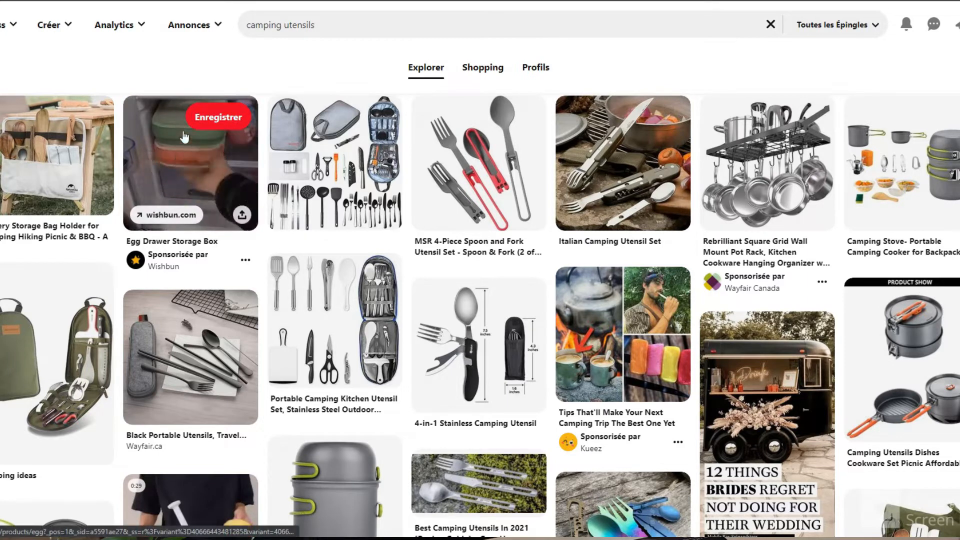
Open the sponsored Egg Drawer Storage Box pin and examine the product page's photos and description.
click(208, 144)
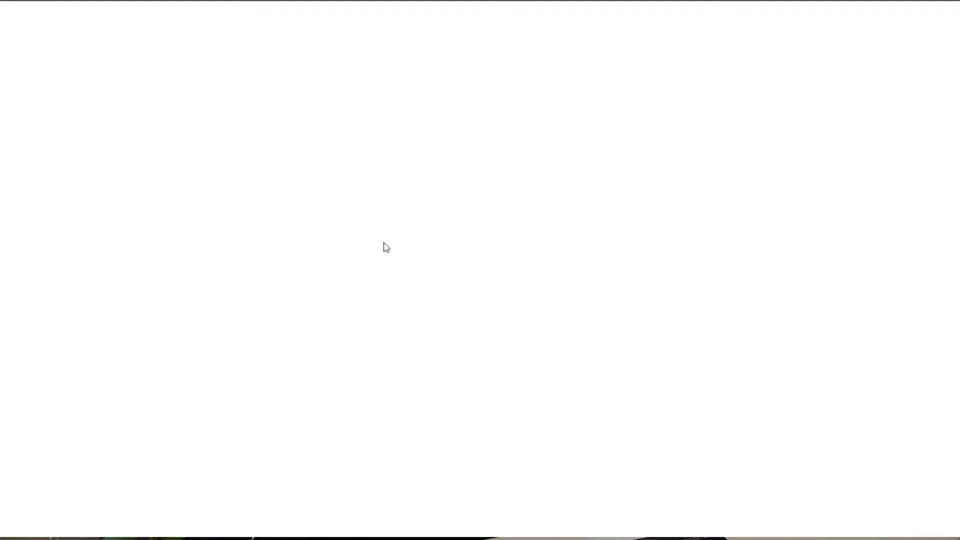
scroll(808, 264, down, 4)
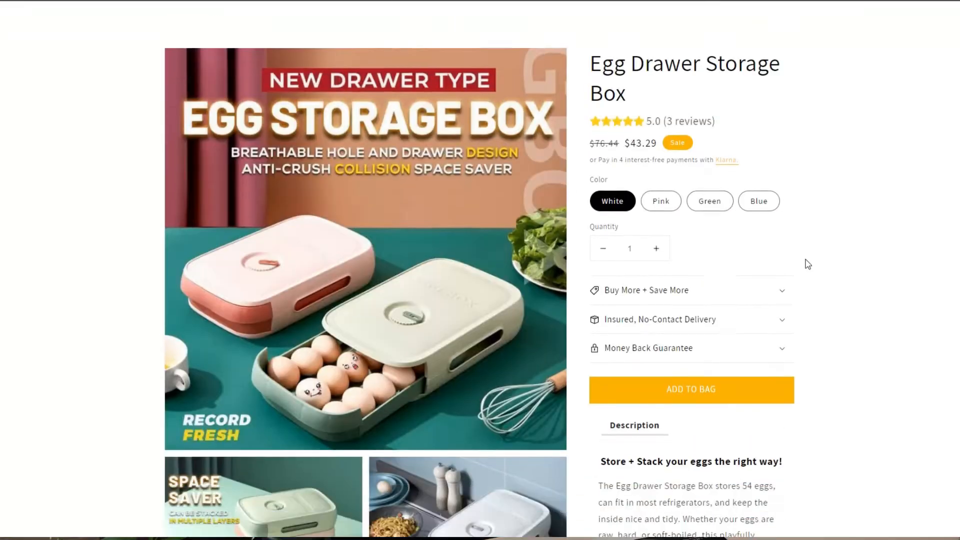
scroll(836, 265, down, 8)
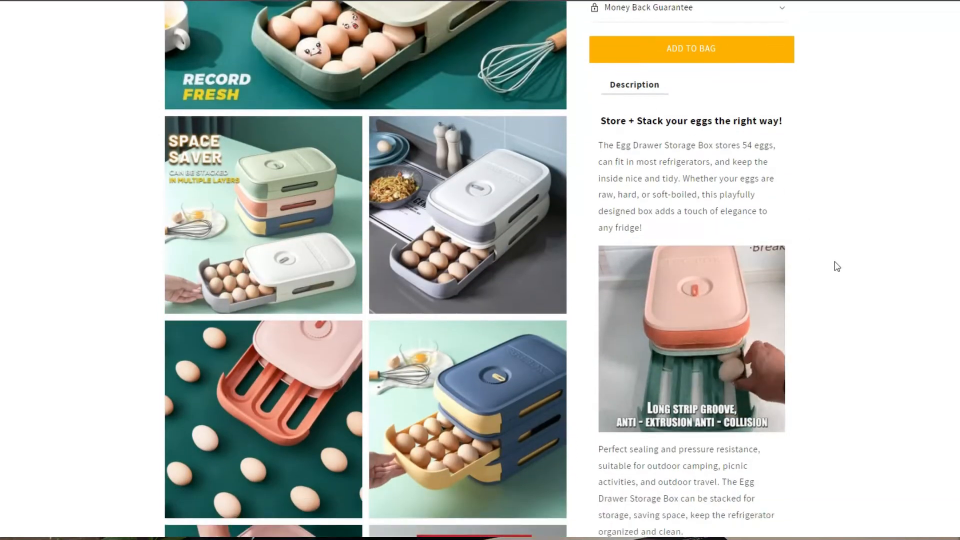
scroll(837, 266, down, 5)
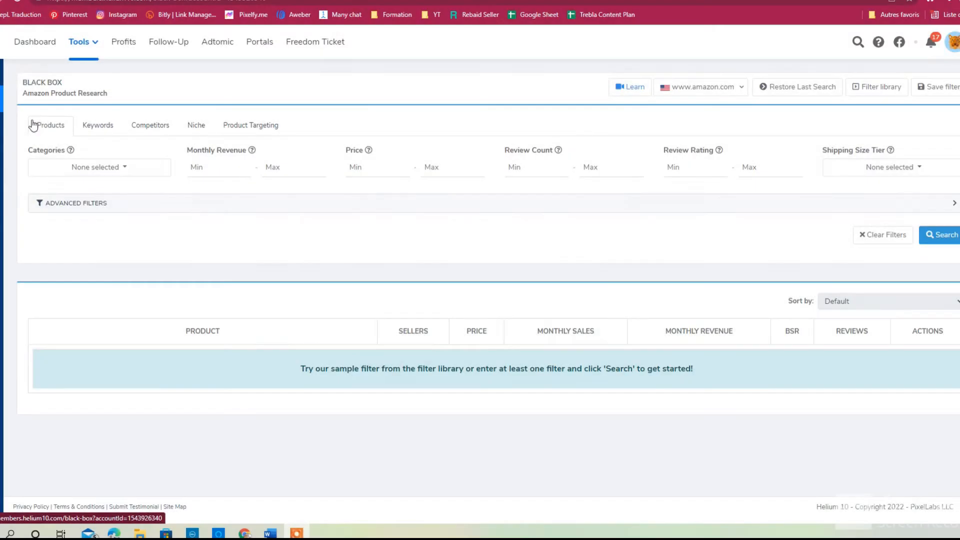
Switch to Helium 10 Black Box and view the available Amazon marketplaces for the product search.
mouse_move(3, 126)
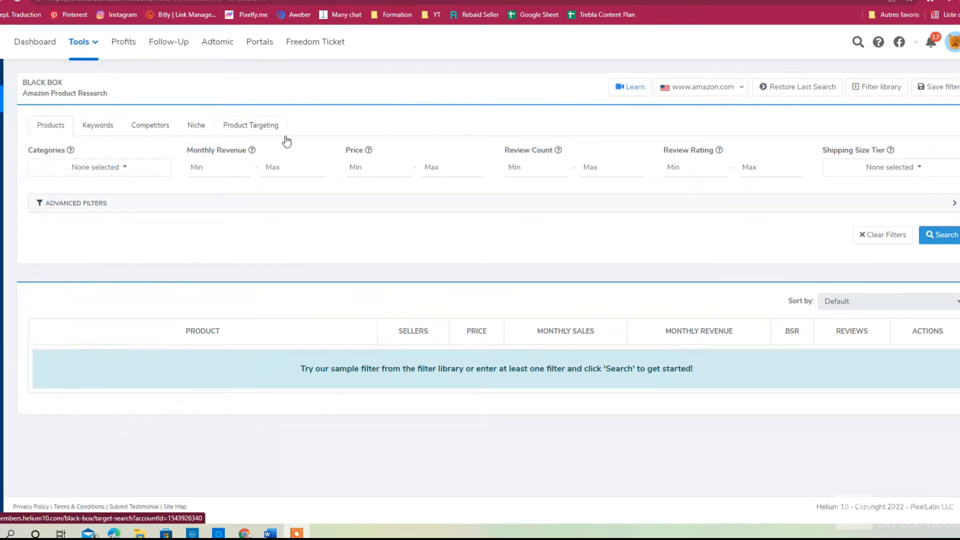
click(729, 93)
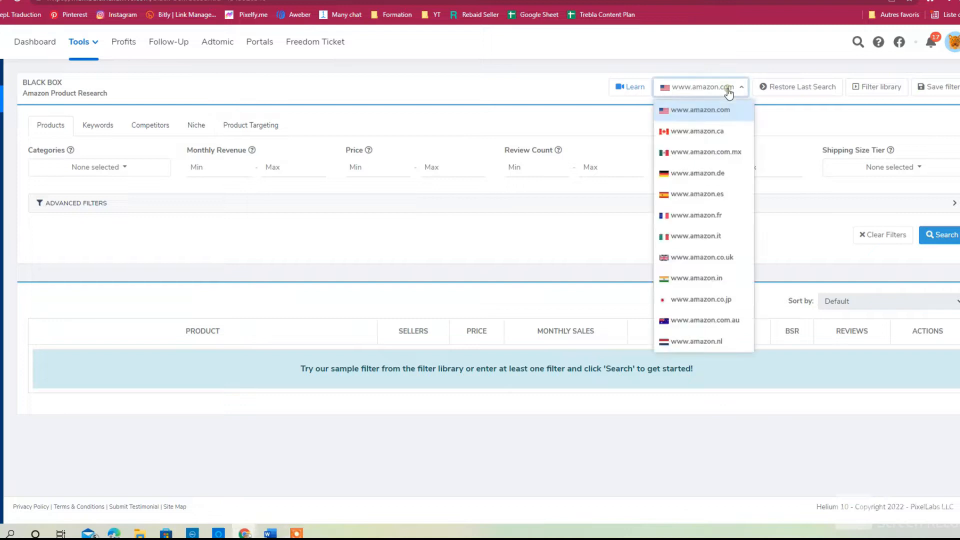
click(731, 94)
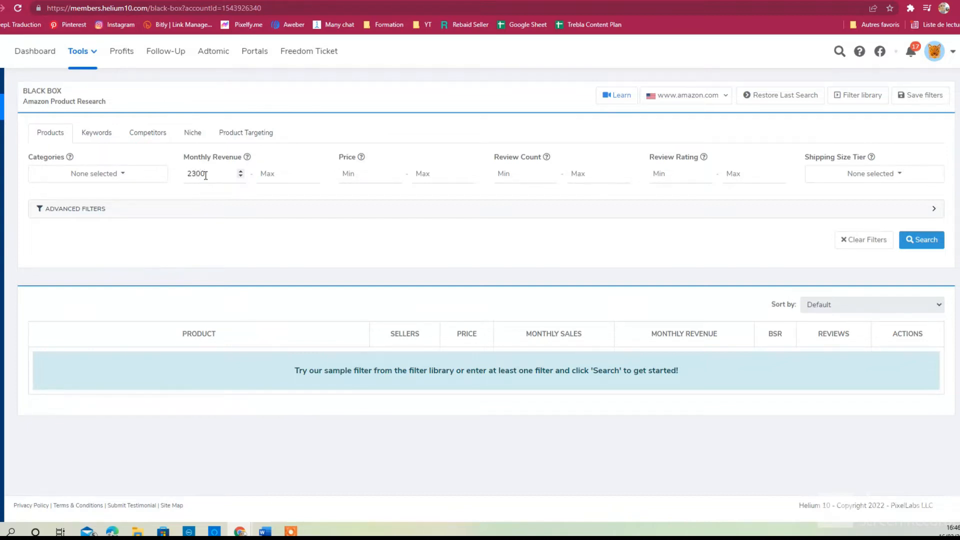
Filter products by a minimum monthly revenue of 2300 and a price from 44 to 112.
click(282, 174)
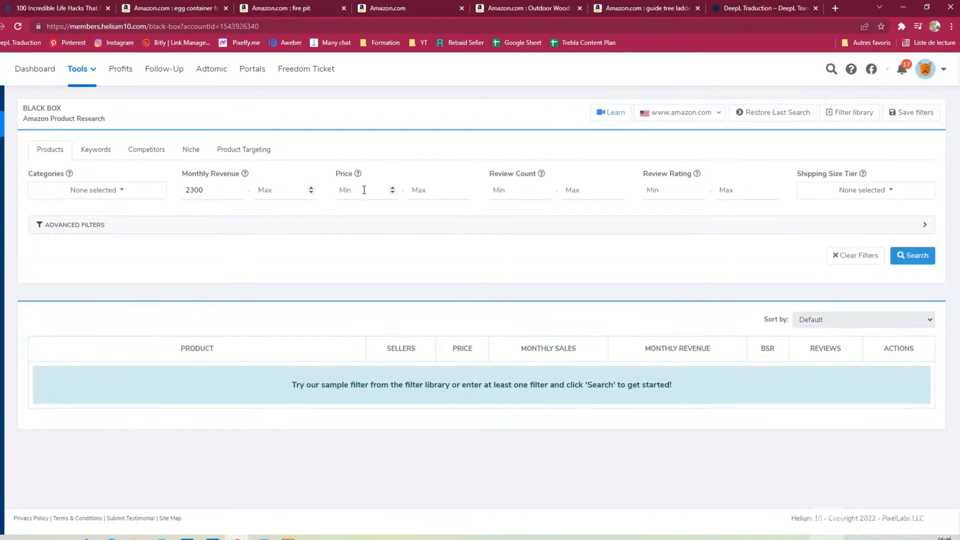
click(367, 174)
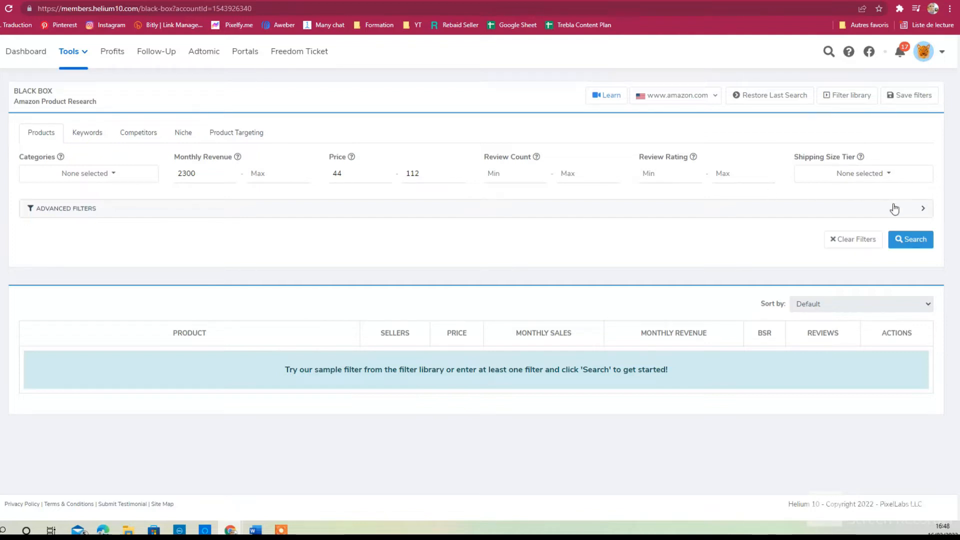
Expand the advanced filters and restrict the product search to the Sports & Outdoors category.
click(919, 209)
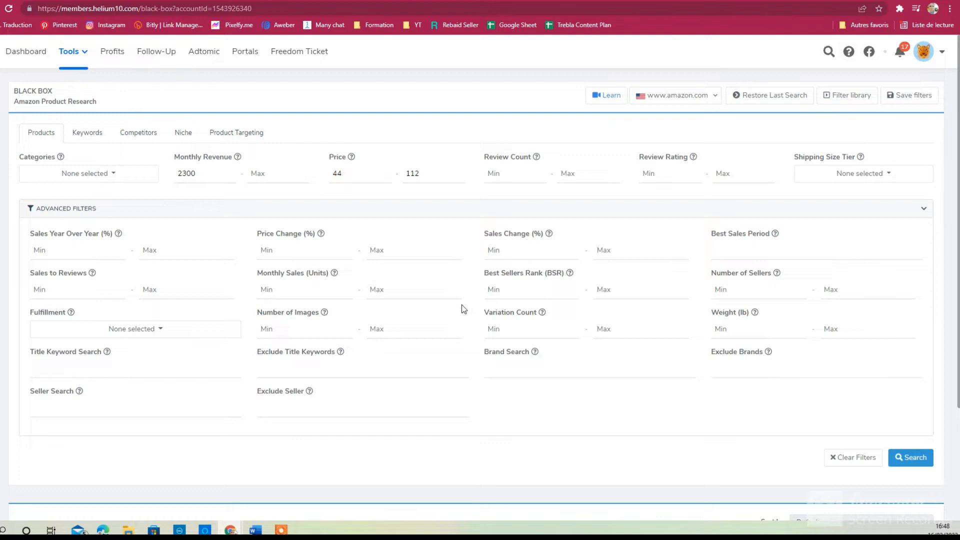
click(111, 178)
scroll(120, 310, down, 3)
scroll(121, 310, down, 3)
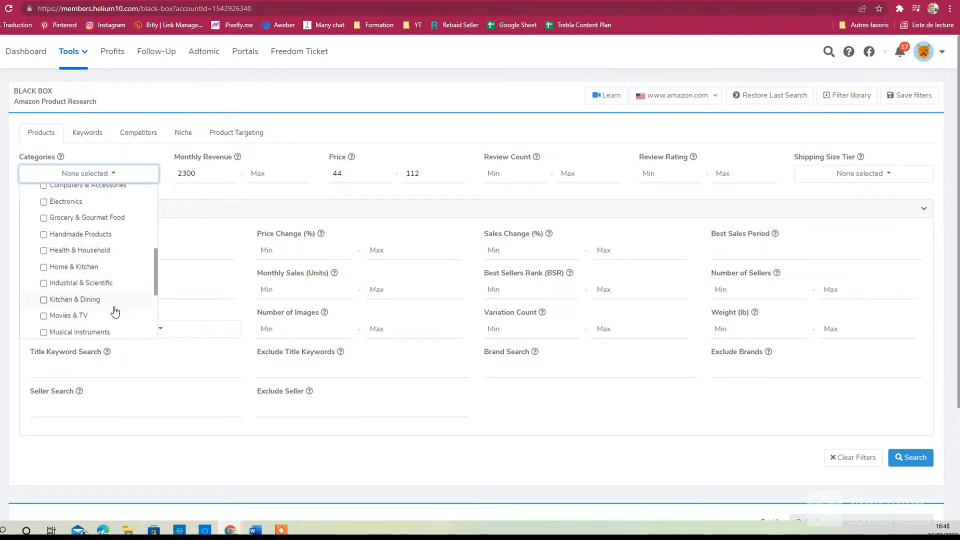
scroll(105, 311, down, 1)
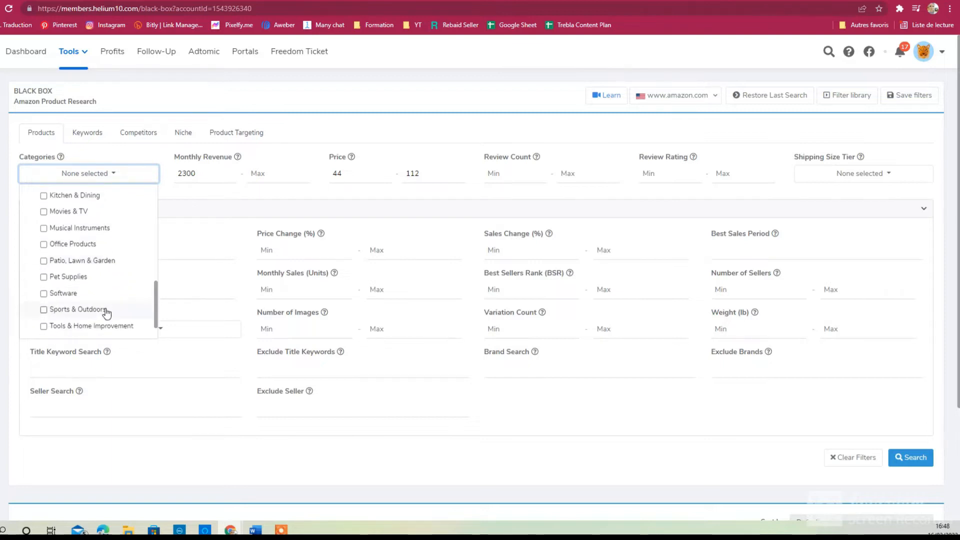
click(51, 310)
click(270, 199)
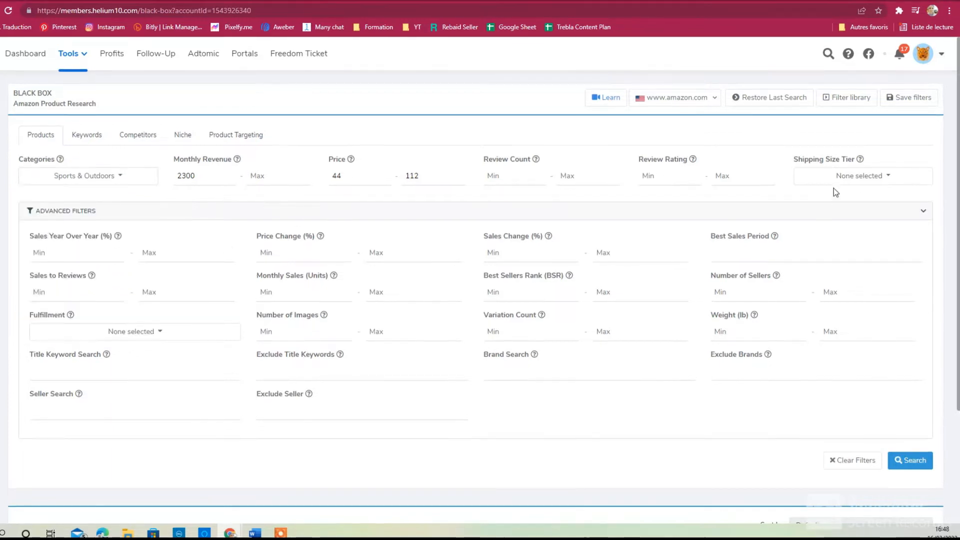
Review the available shipping size tier options without selecting any.
click(857, 174)
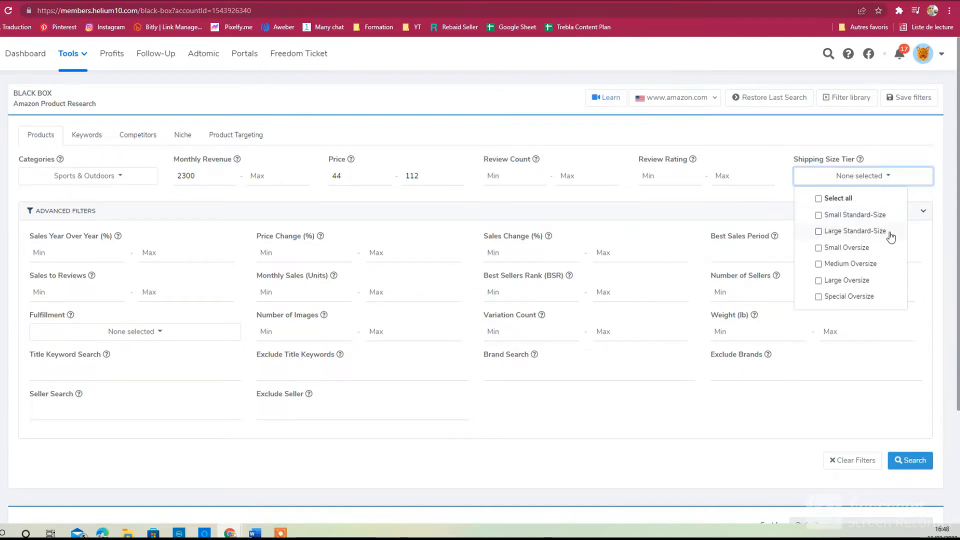
click(886, 178)
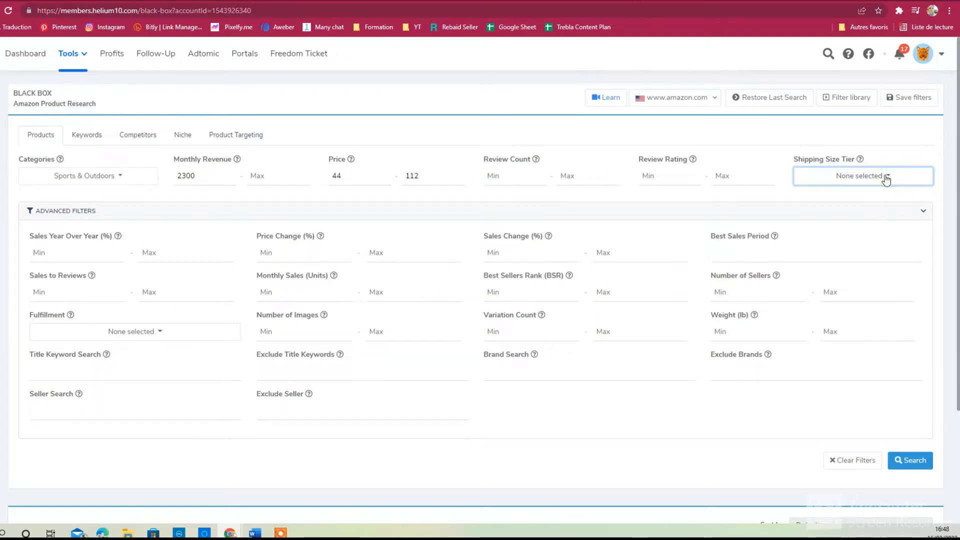
click(886, 177)
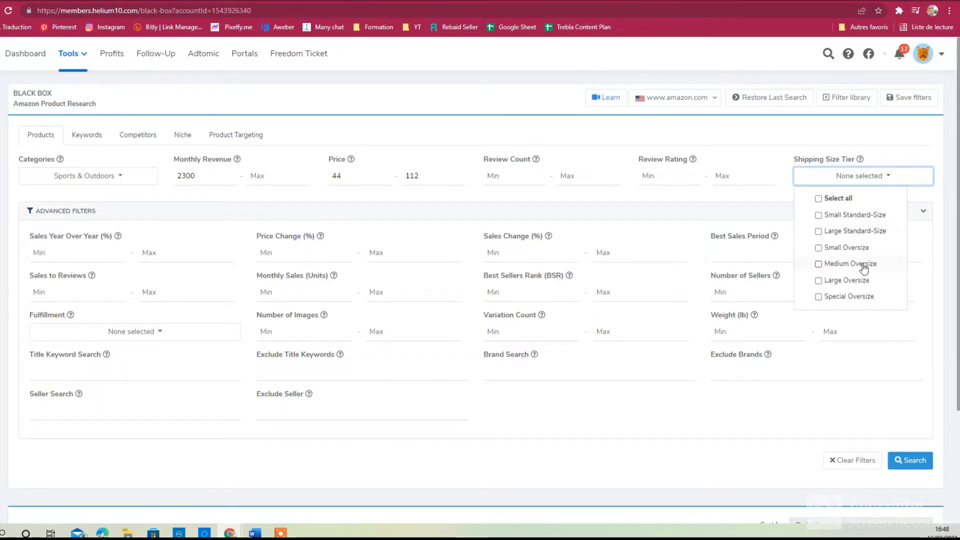
click(896, 181)
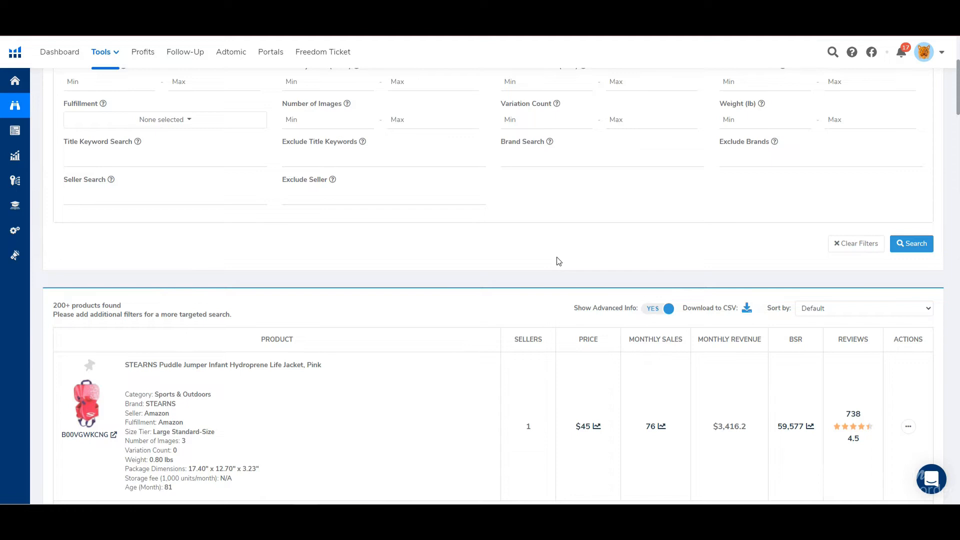
Open the Amazon listings of the Do-All Outdoors bullet box and the Swingball PRO tether tennis set in new browser tabs.
scroll(413, 274, down, 3)
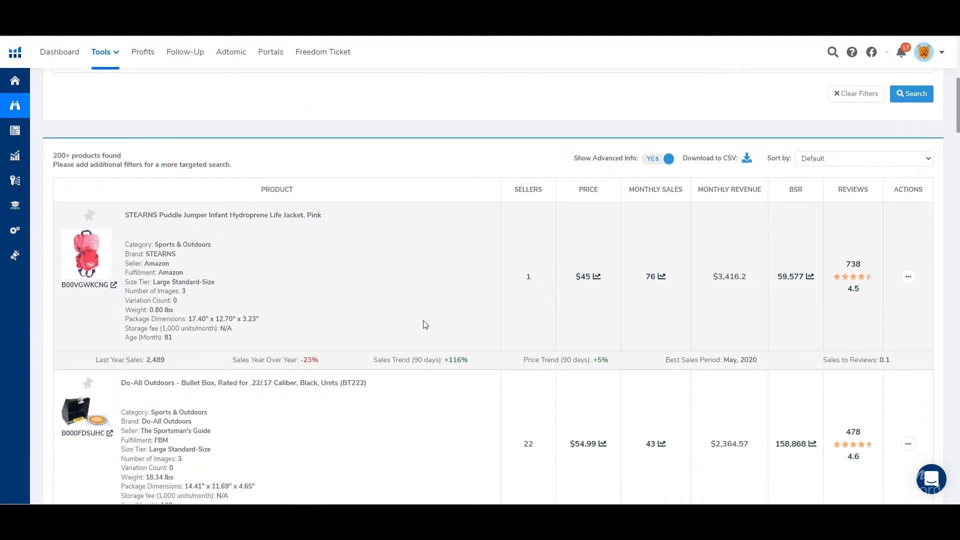
scroll(425, 325, down, 4)
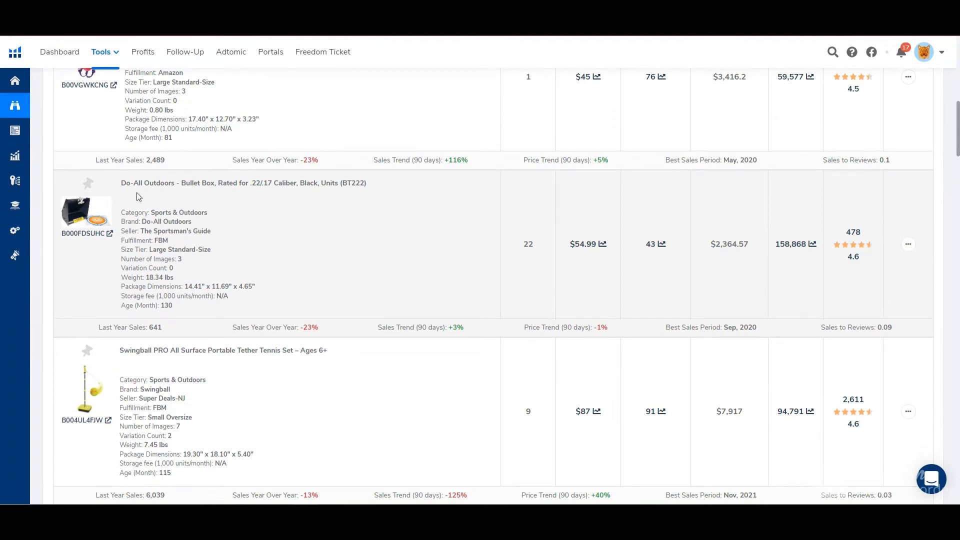
right_click(92, 221)
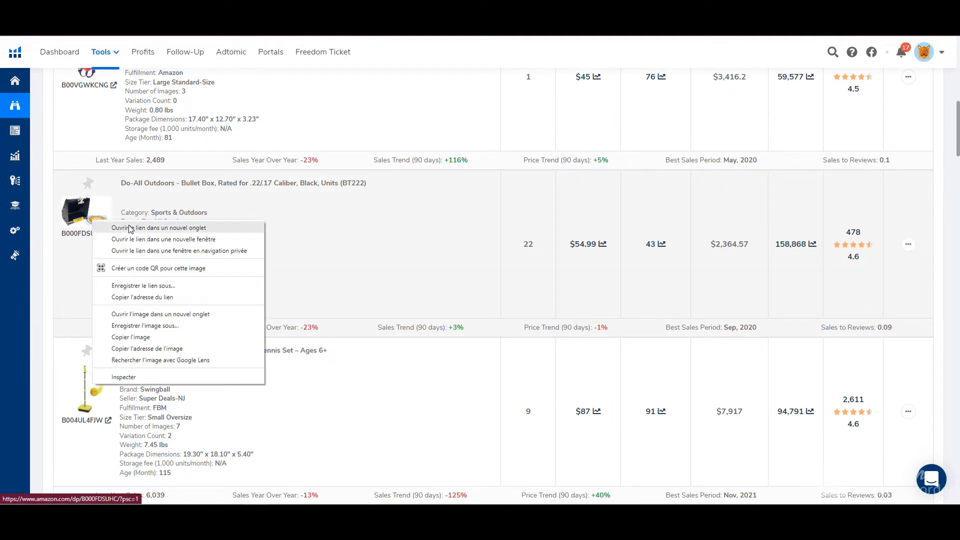
click(135, 228)
scroll(318, 266, down, 3)
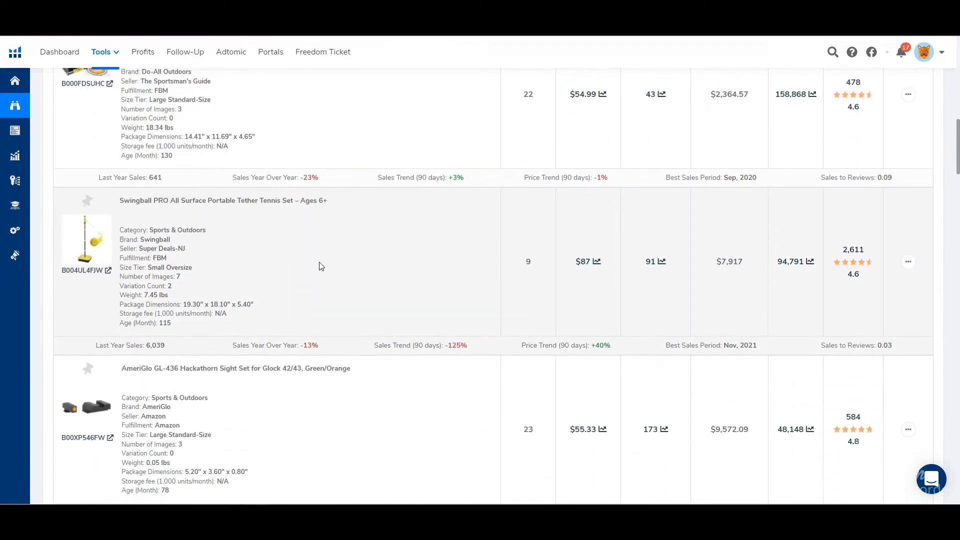
right_click(82, 224)
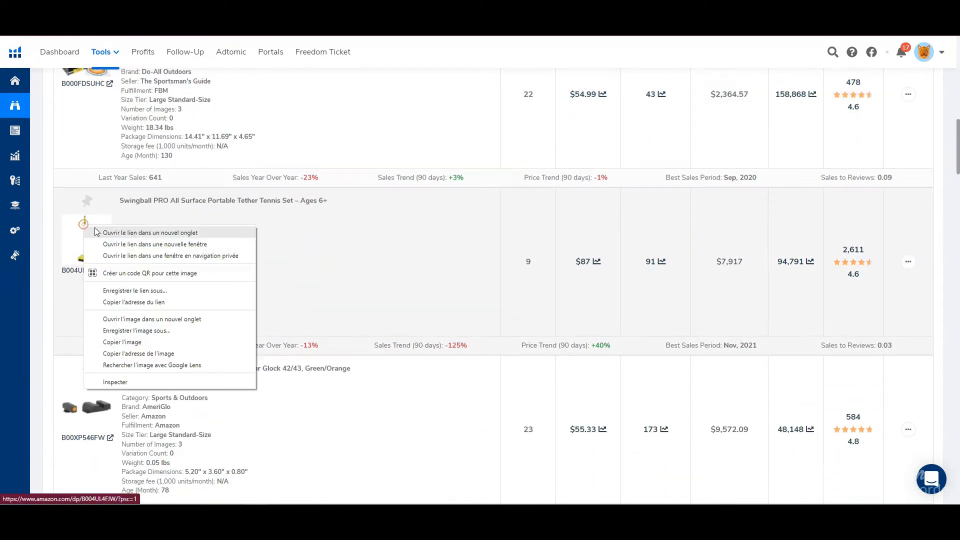
click(121, 234)
Look further through the product results and open the Guide Gear 20' Tree Ladder listing in a new browser tab.
scroll(383, 291, down, 8)
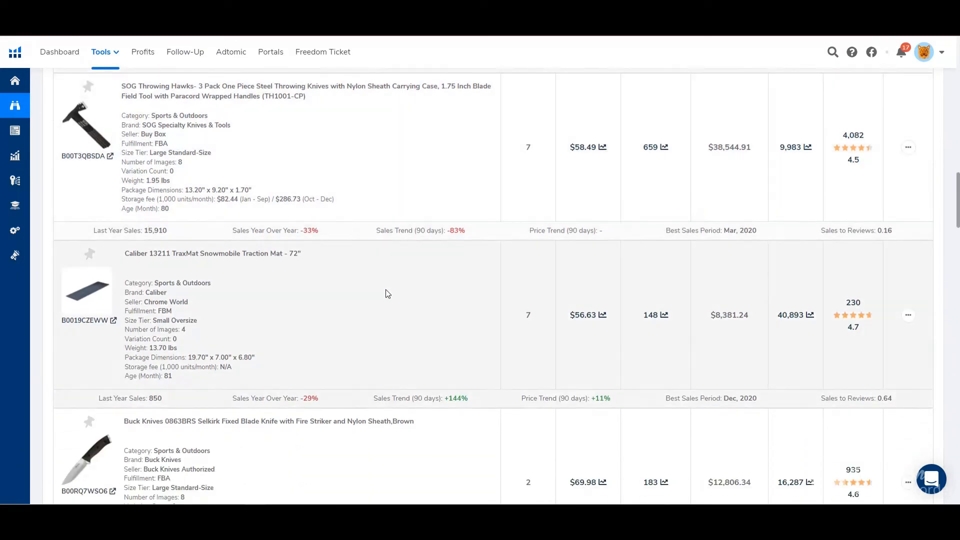
scroll(388, 292, down, 4)
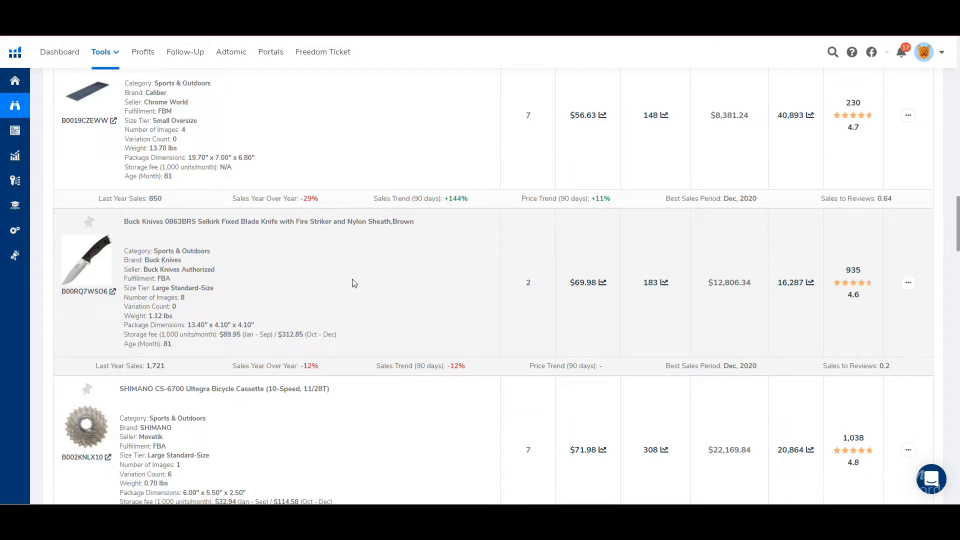
scroll(354, 283, down, 7)
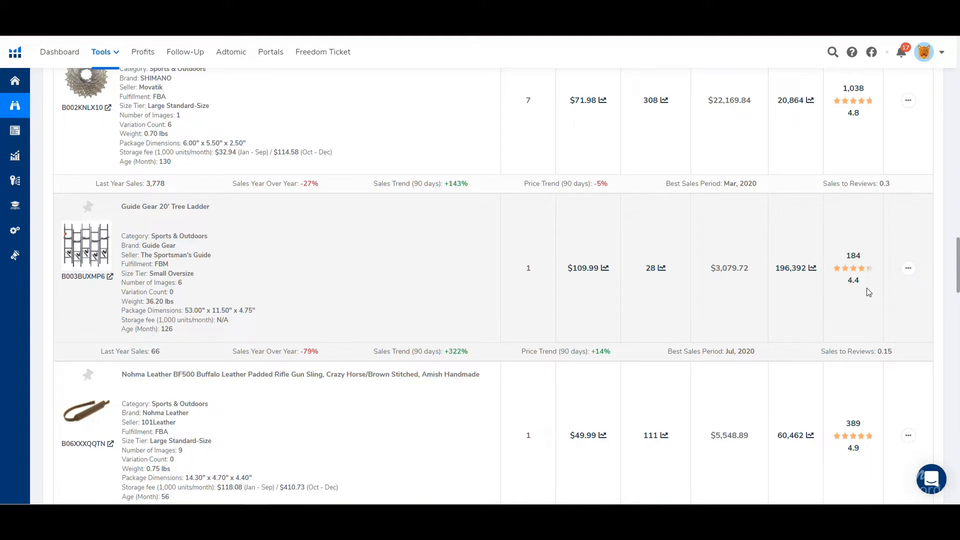
right_click(105, 266)
click(111, 267)
Browse the remaining Sports & Outdoors products down to the end of the first results page.
scroll(347, 285, down, 1)
scroll(346, 285, down, 6)
scroll(355, 289, down, 5)
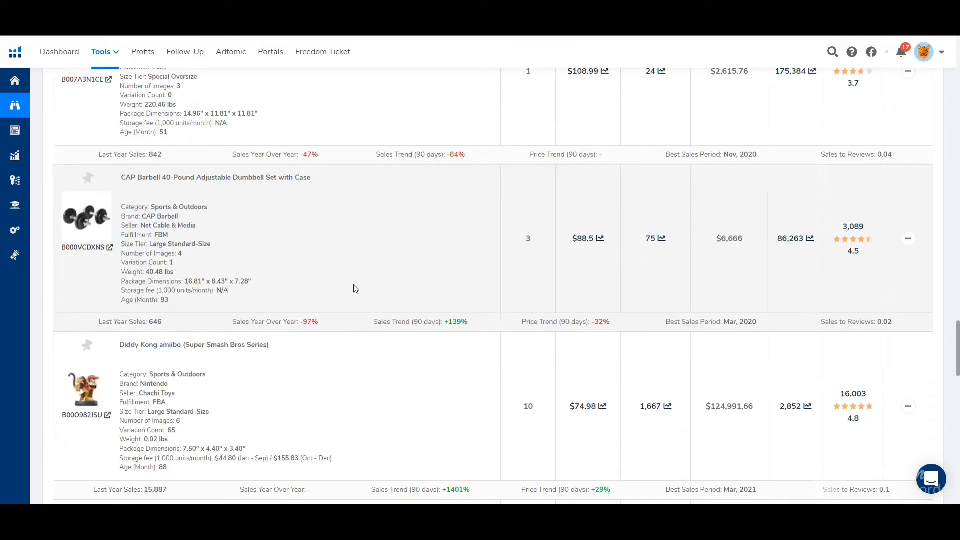
scroll(356, 288, down, 6)
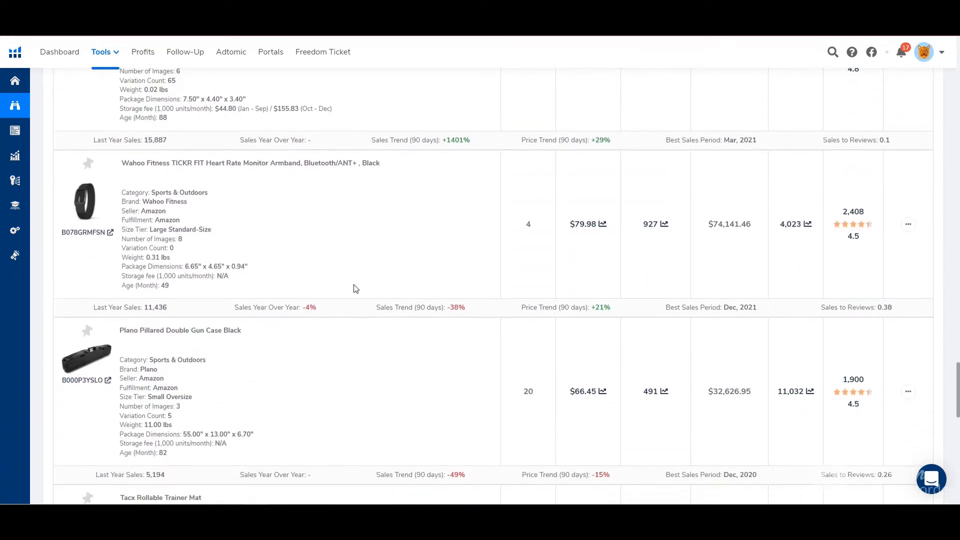
scroll(355, 288, down, 8)
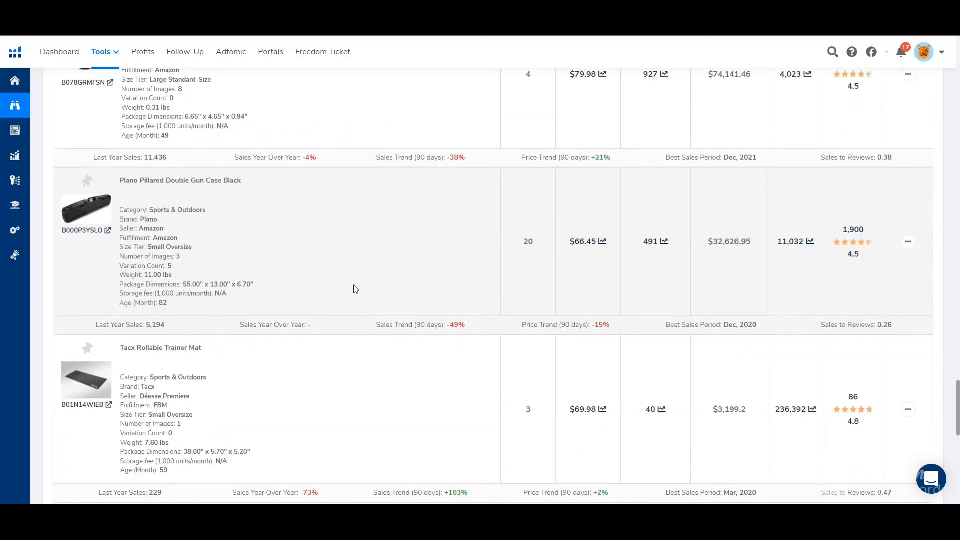
scroll(355, 288, down, 5)
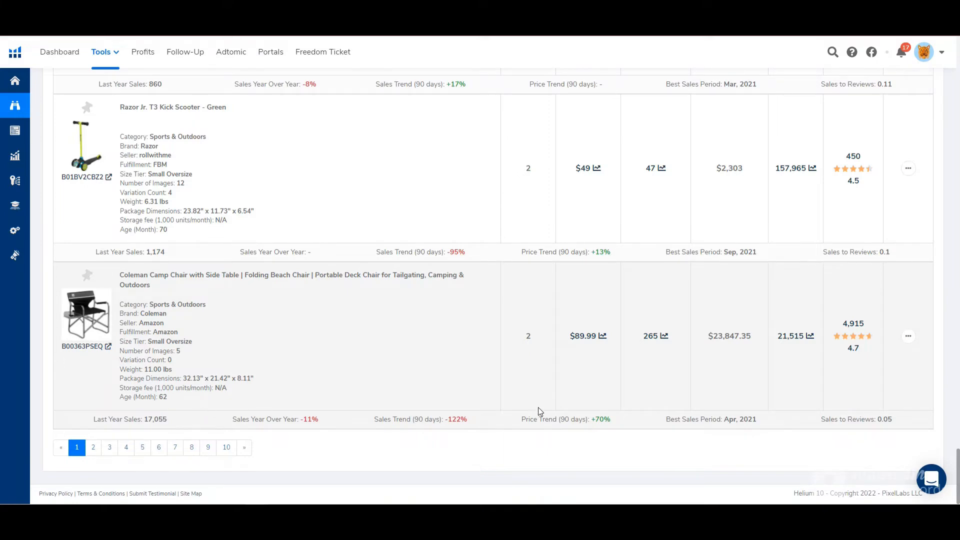
Return to the start of the results and examine the monthly revenue and BSR of the STEARNS infant life jacket.
scroll(538, 407, up, 10)
scroll(539, 410, up, 10)
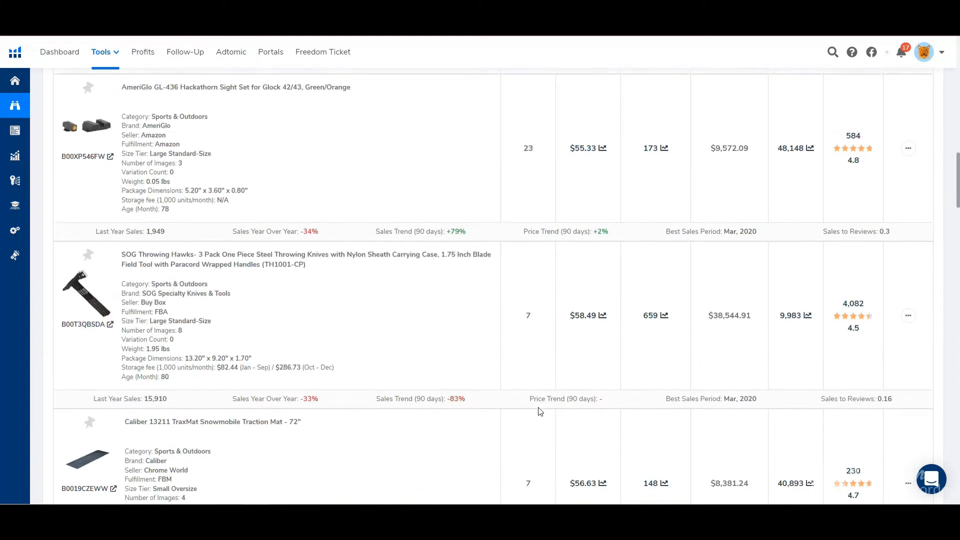
scroll(540, 411, down, 7)
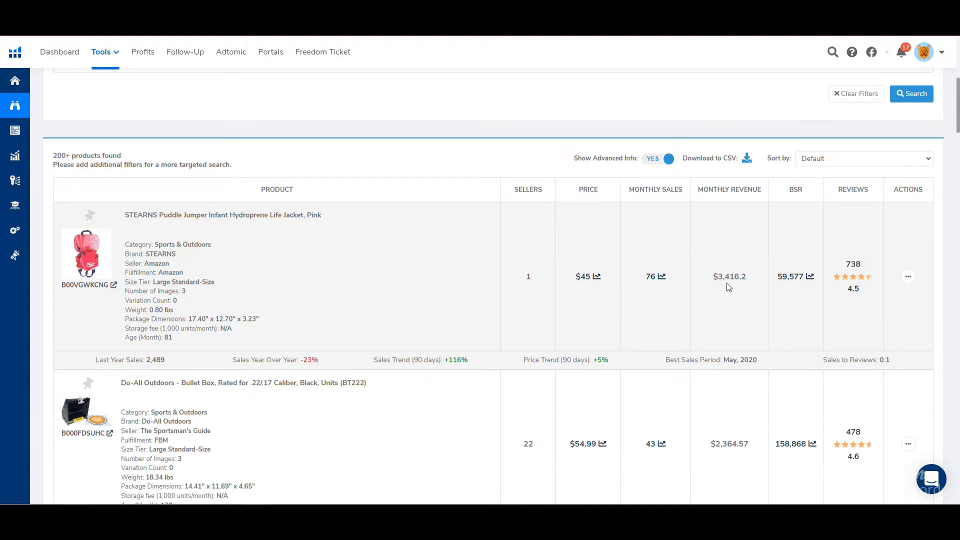
drag(719, 279, 750, 284)
drag(778, 280, 809, 287)
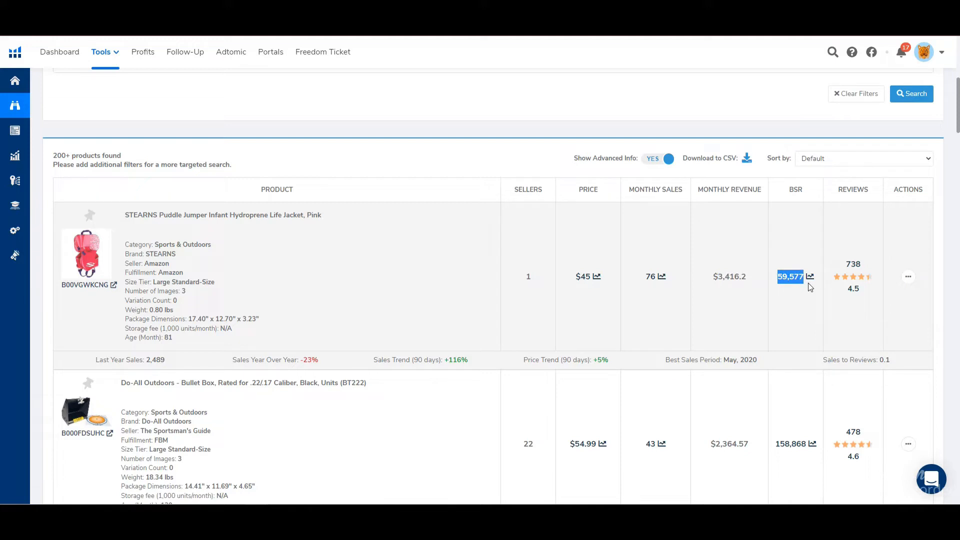
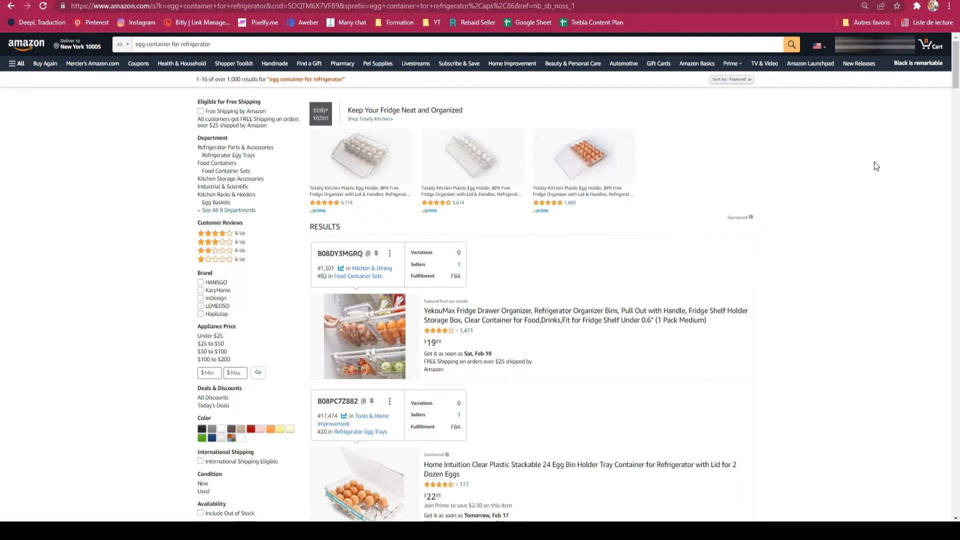
Run Helium 10 Xray on the Amazon results for "egg container for refrigerator" and expand the report to full size.
click(918, 9)
click(804, 104)
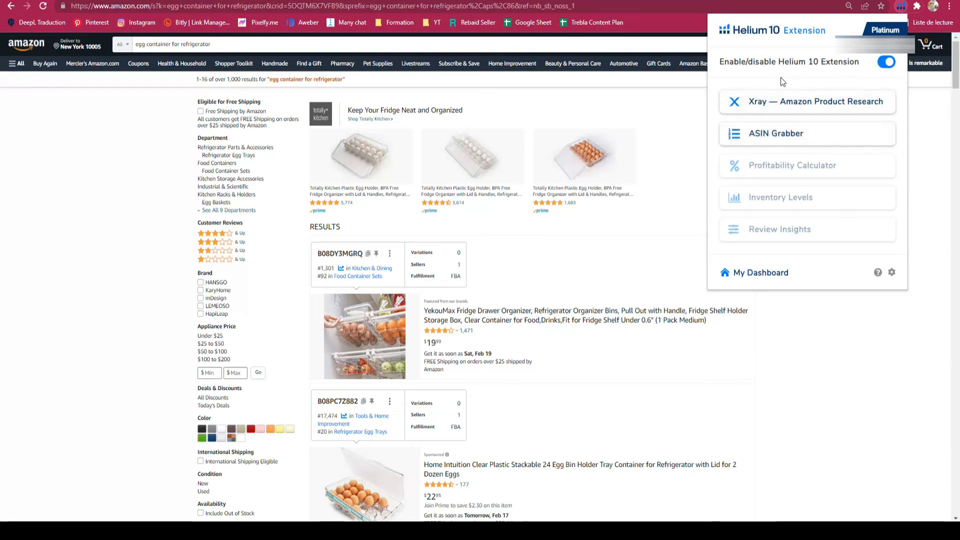
click(796, 104)
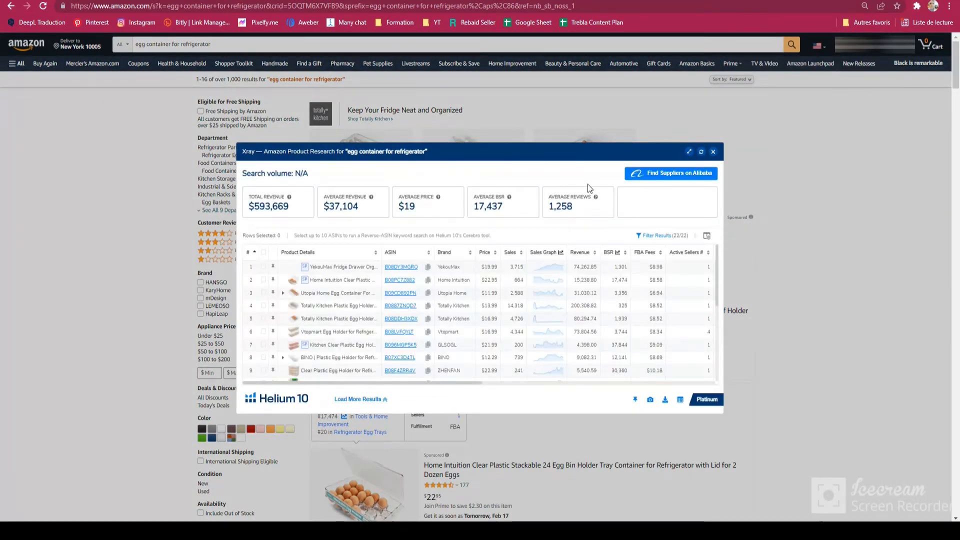
click(691, 154)
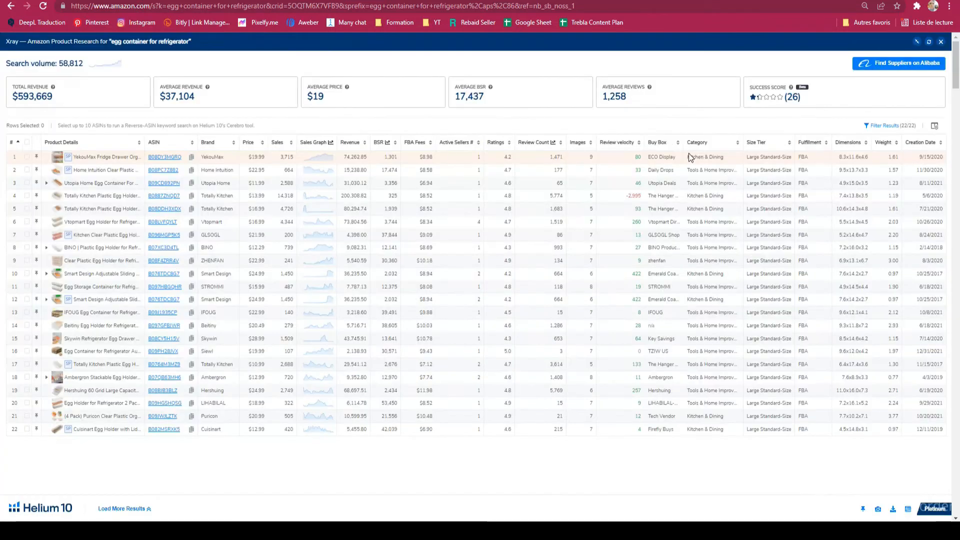
Examine the keyword's search volume and the sales of the Utopia Home and Totally Kitchen egg containers in the Xray report.
drag(56, 66, 87, 67)
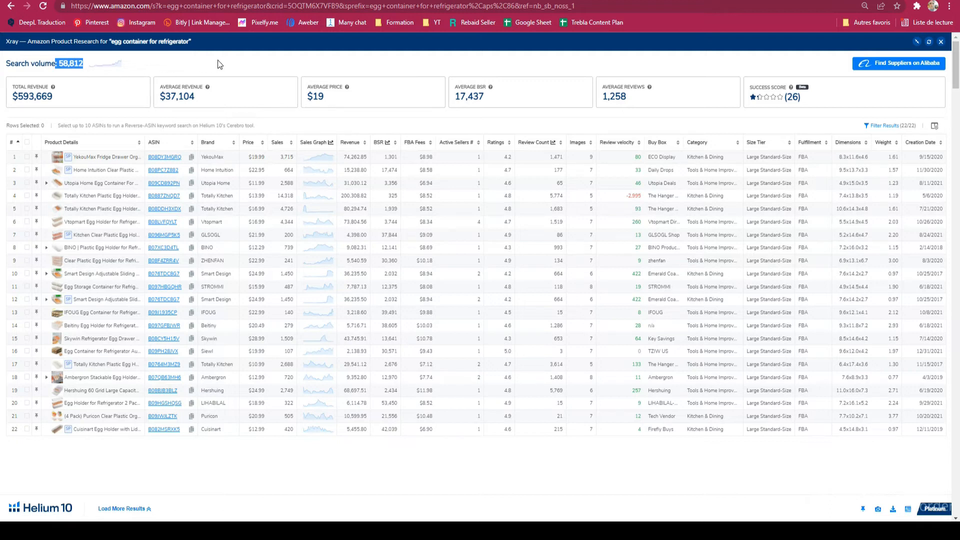
click(186, 62)
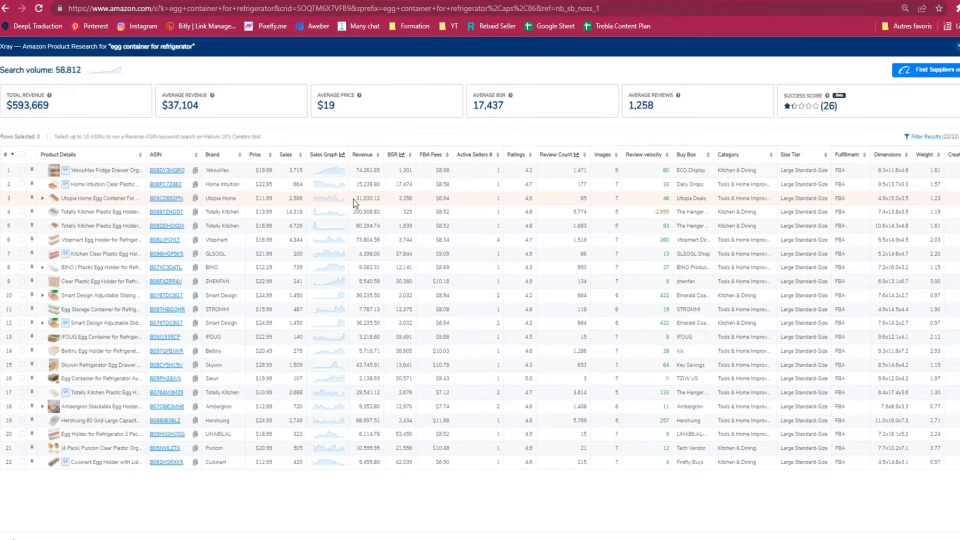
mouse_move(178, 199)
double_click(296, 198)
double_click(295, 212)
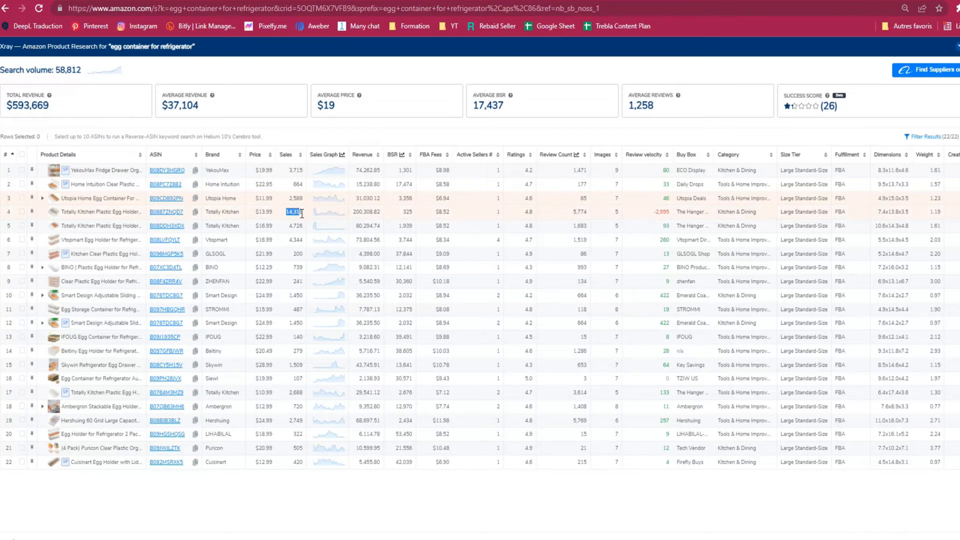
double_click(297, 225)
click(292, 229)
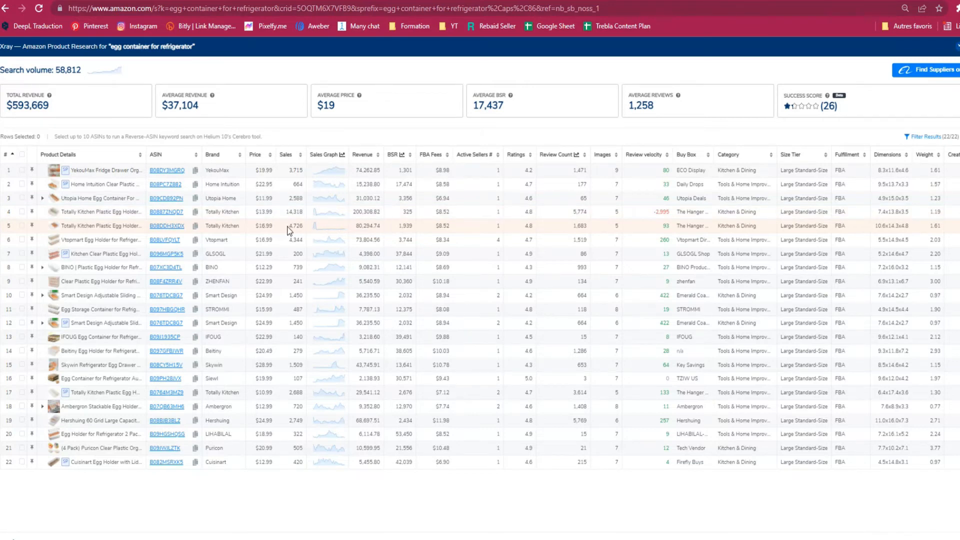
Compare the revenue of the Utopia Home, IFOUG and Totally Kitchen egg containers in the Xray report.
drag(354, 226, 375, 202)
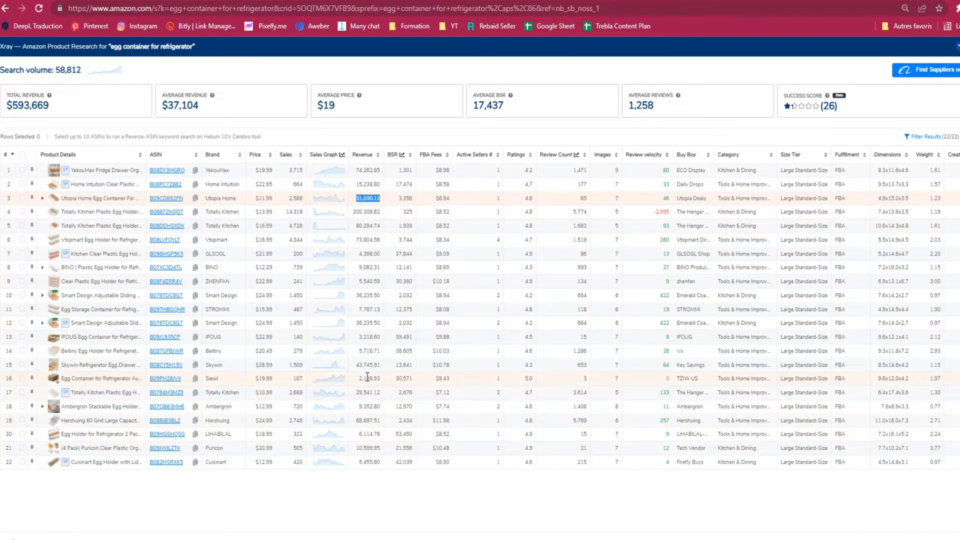
click(369, 197)
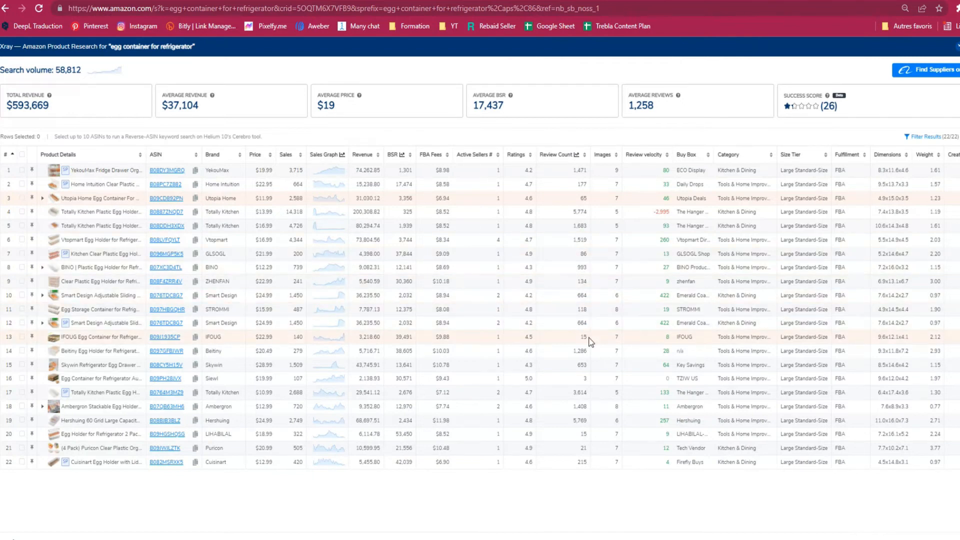
drag(358, 339, 387, 345)
click(372, 339)
drag(355, 226, 382, 226)
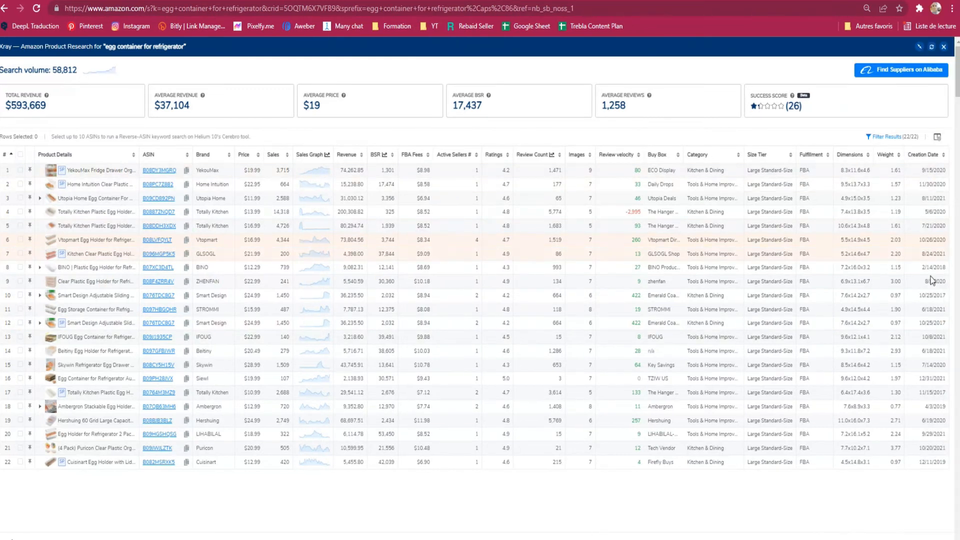
Check the creation dates of the listed egg containers and compare the sales figures of the products in rows 4 to 7.
click(927, 155)
click(926, 154)
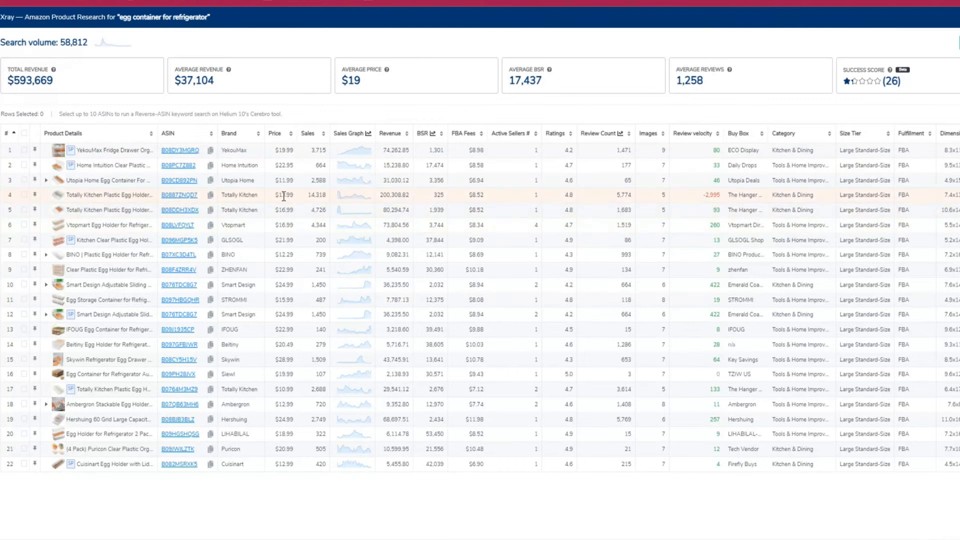
drag(320, 195, 318, 239)
click(318, 239)
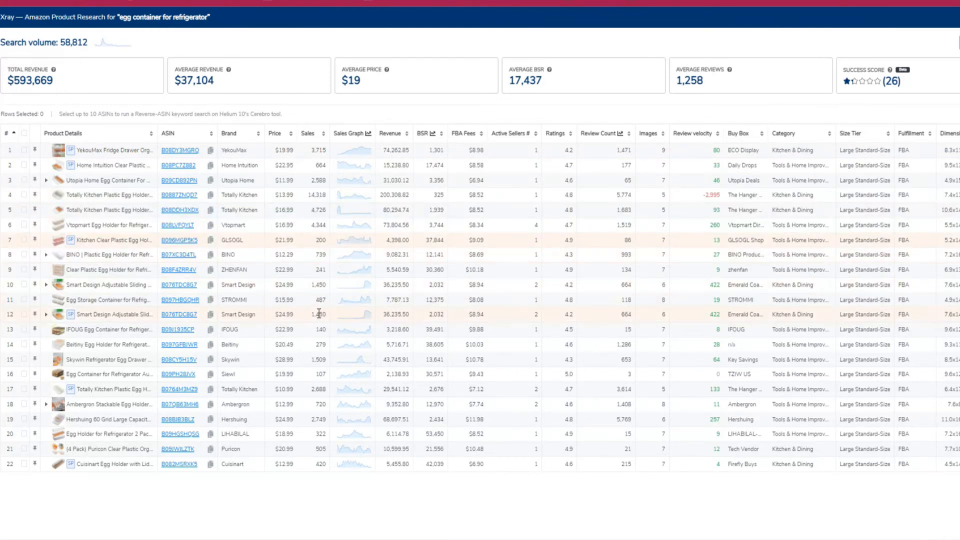